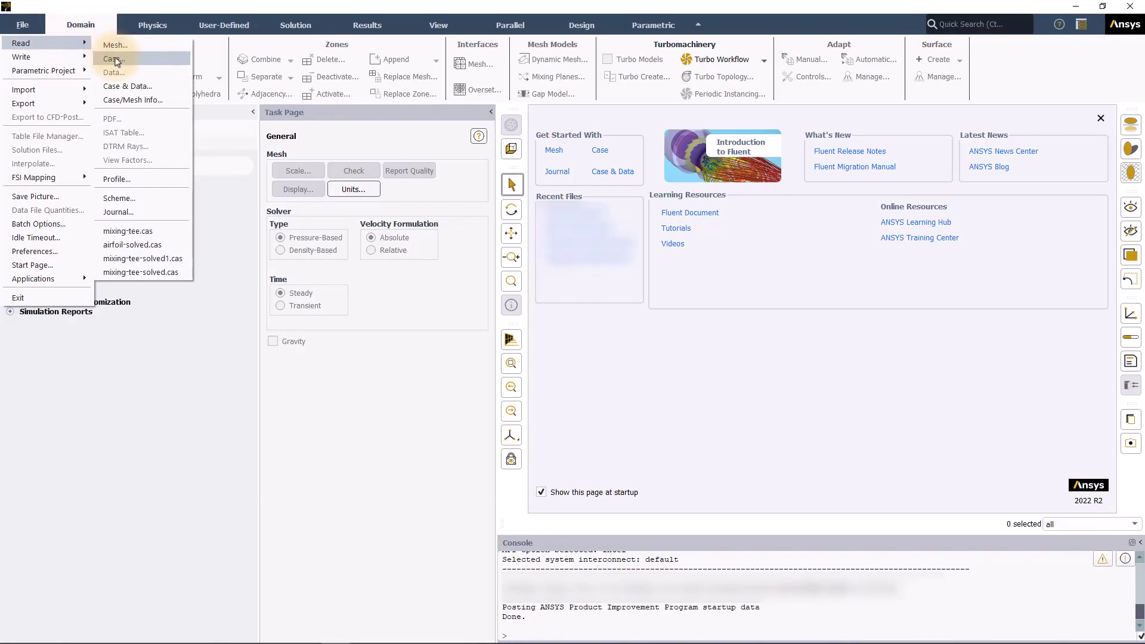
# - Load mixing-tee.cas.h5 so the T-junction mesh is displayed, with solution commands available
pyautogui.click(114, 59)
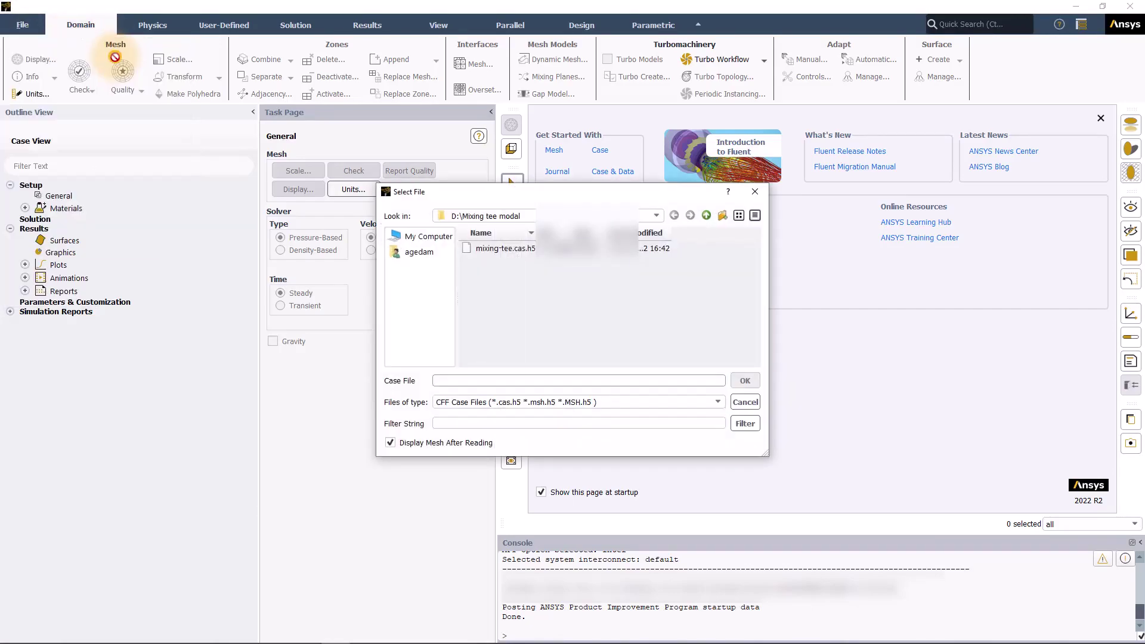
pyautogui.doubleClick(495, 251)
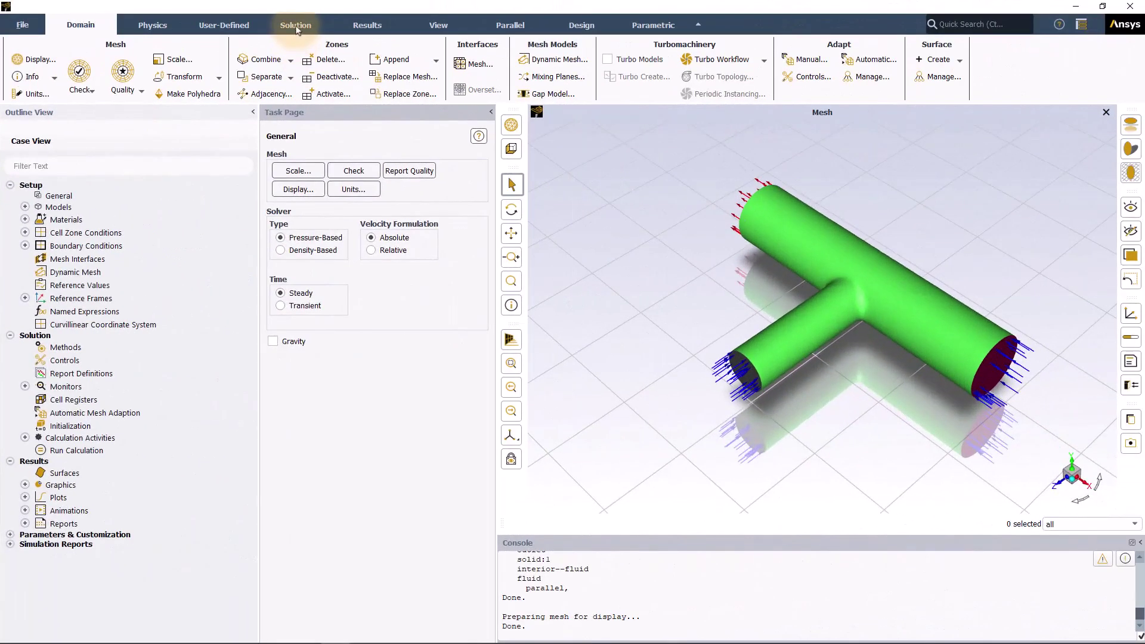
pyautogui.click(296, 27)
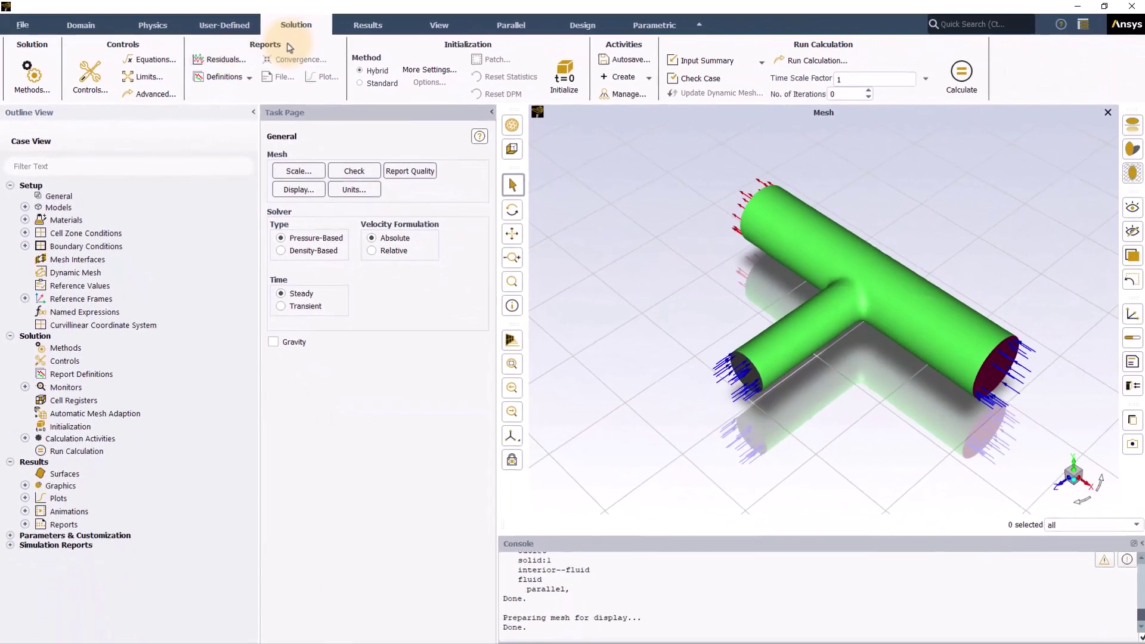
# - Open the Residual Monitors settings and move the dialog higher on screen
pyautogui.click(237, 61)
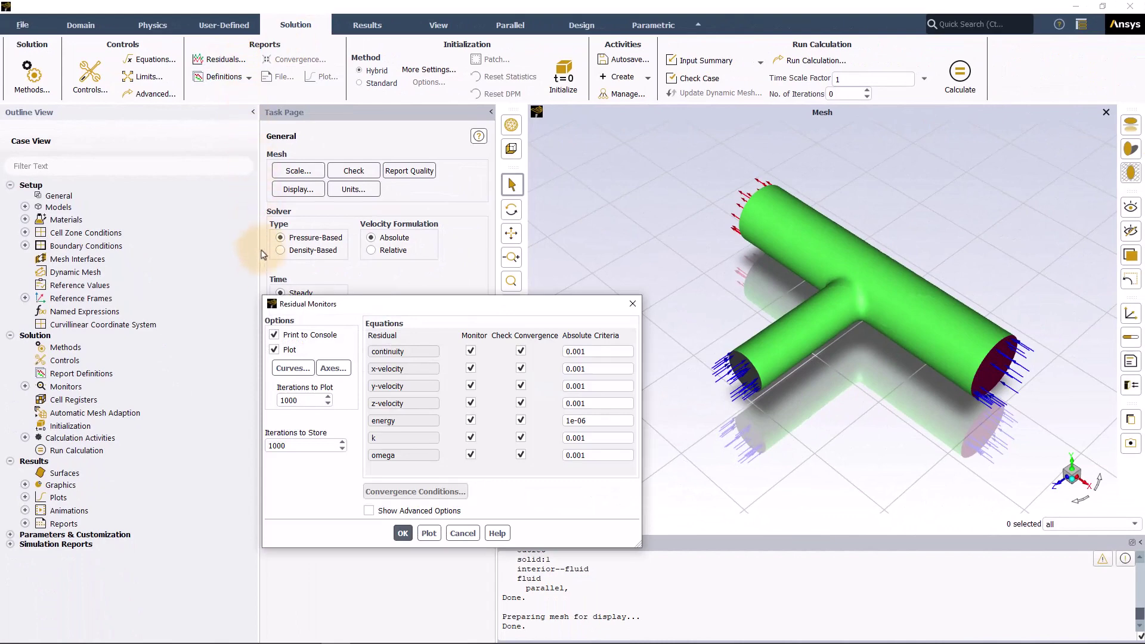
pyautogui.moveTo(285, 308); pyautogui.dragTo(278, 287)
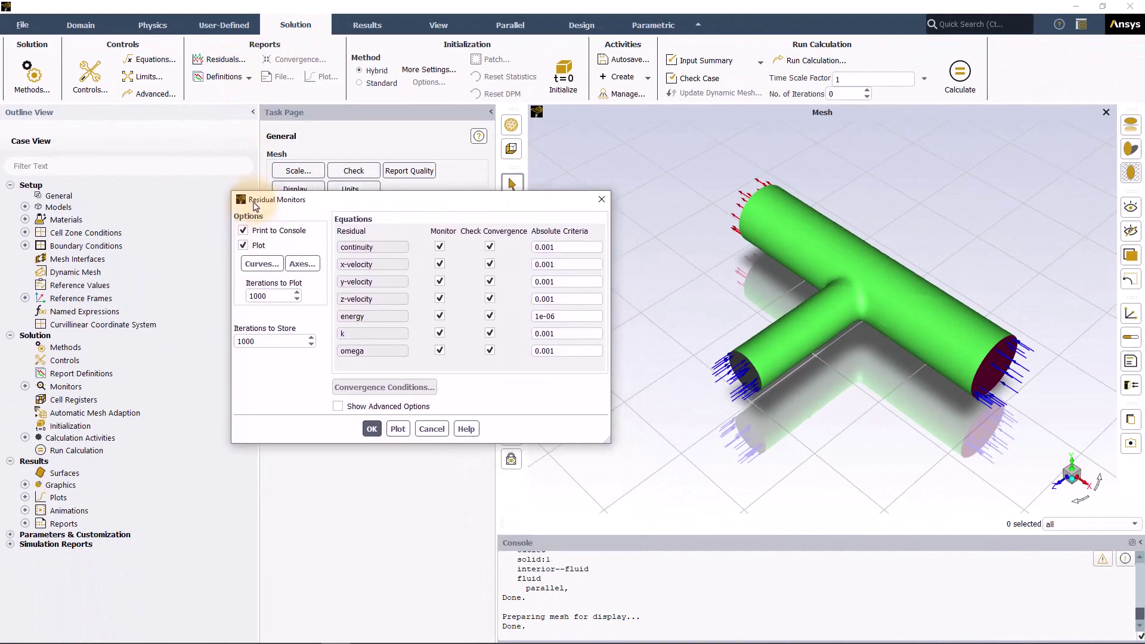
pyautogui.moveTo(252, 203); pyautogui.dragTo(246, 133)
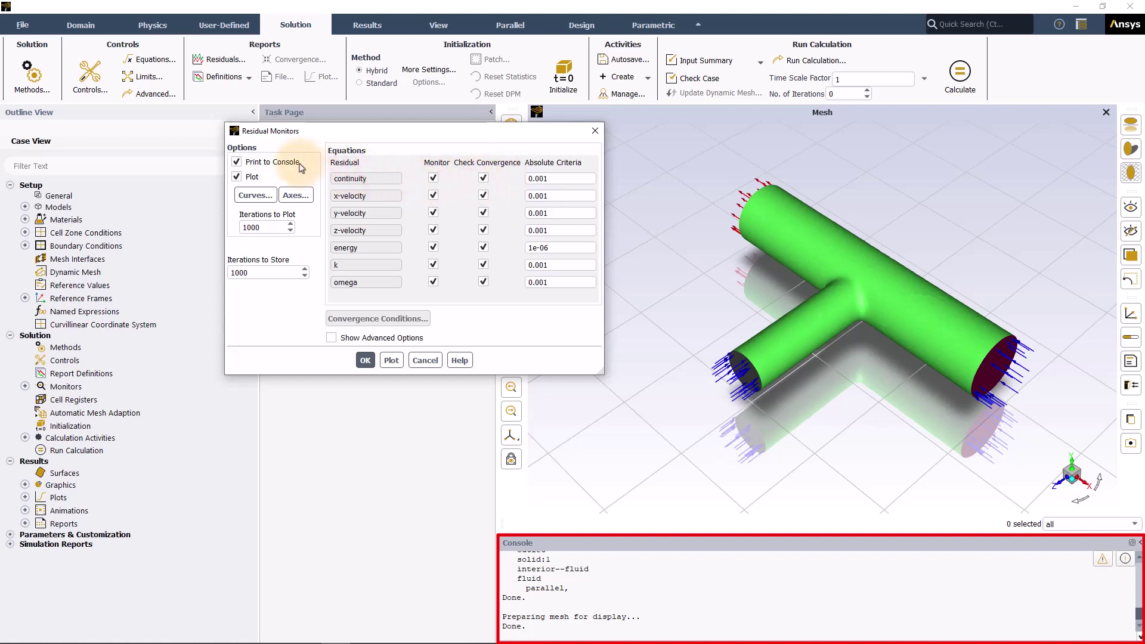
# - Turn residual printing to the console off and back on
pyautogui.click(237, 163)
pyautogui.click(236, 164)
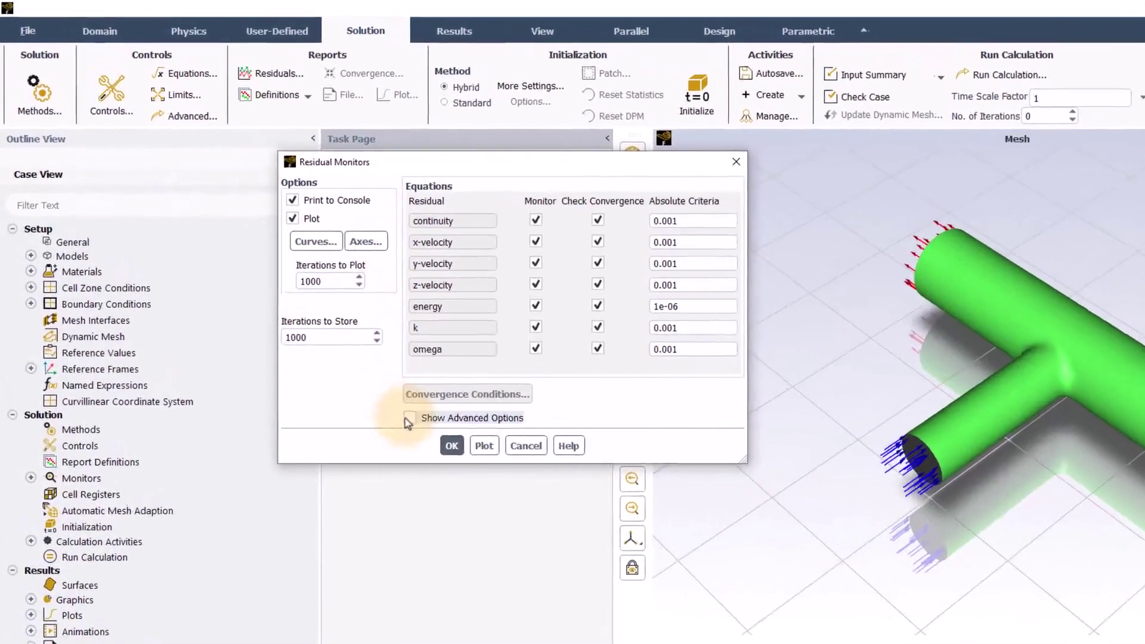
# - Show the advanced residual scaling and convergence criterion options
pyautogui.click(331, 336)
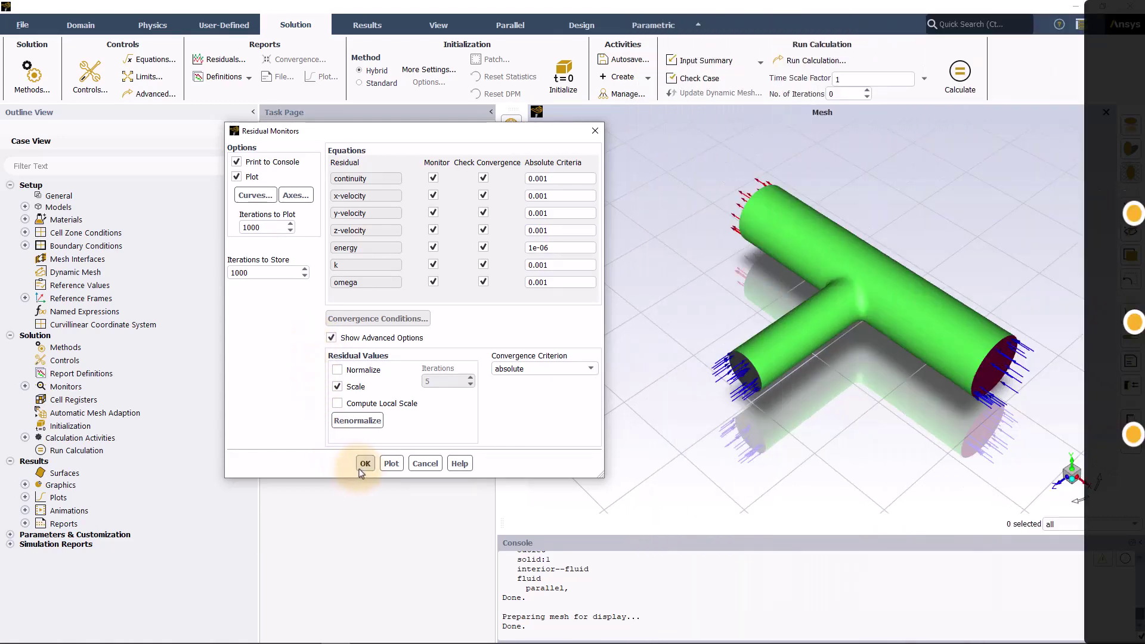
# - Accept the default residual criteria and close Residual Monitors
pyautogui.click(364, 463)
pyautogui.write('200')
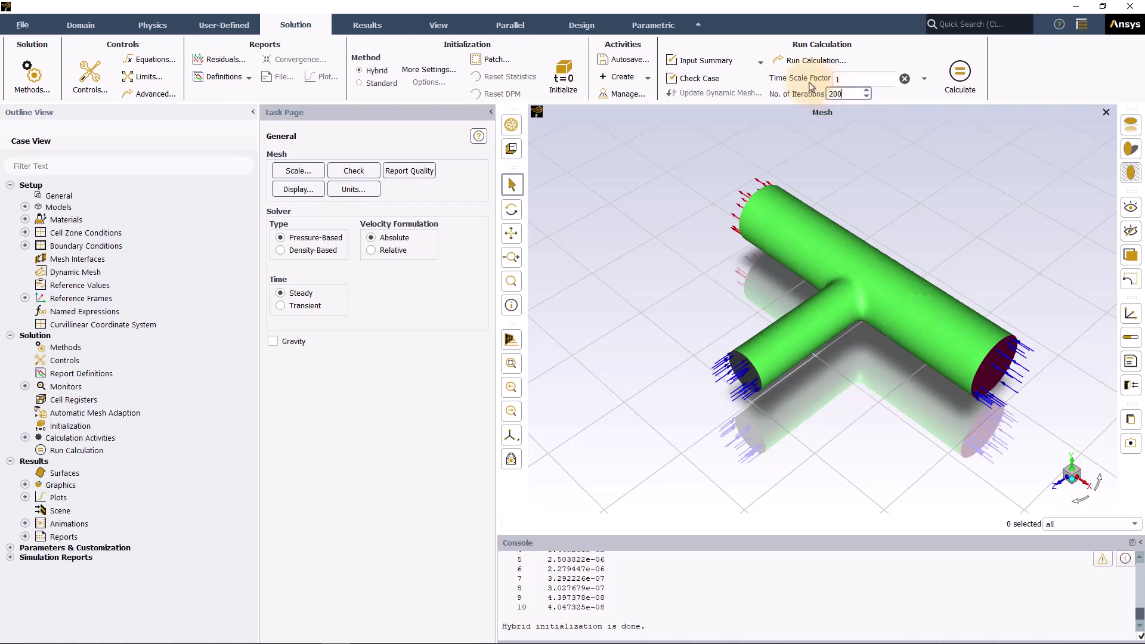
# - Run the 200-iteration calculation and dismiss the completion notice after convergence at iteration 96
pyautogui.click(953, 93)
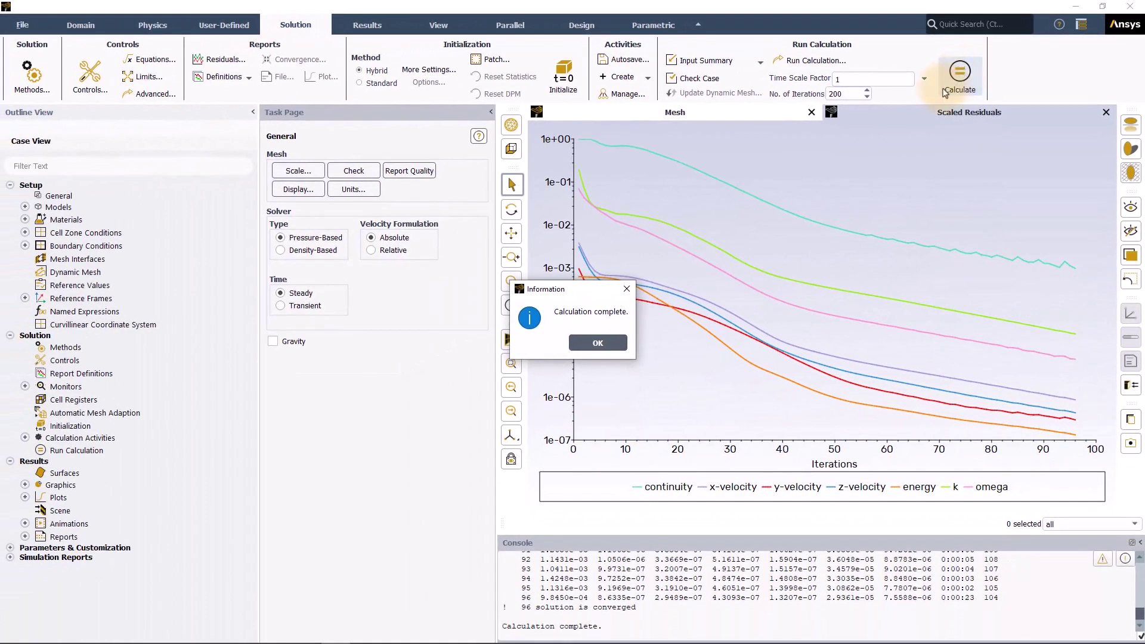
pyautogui.click(598, 344)
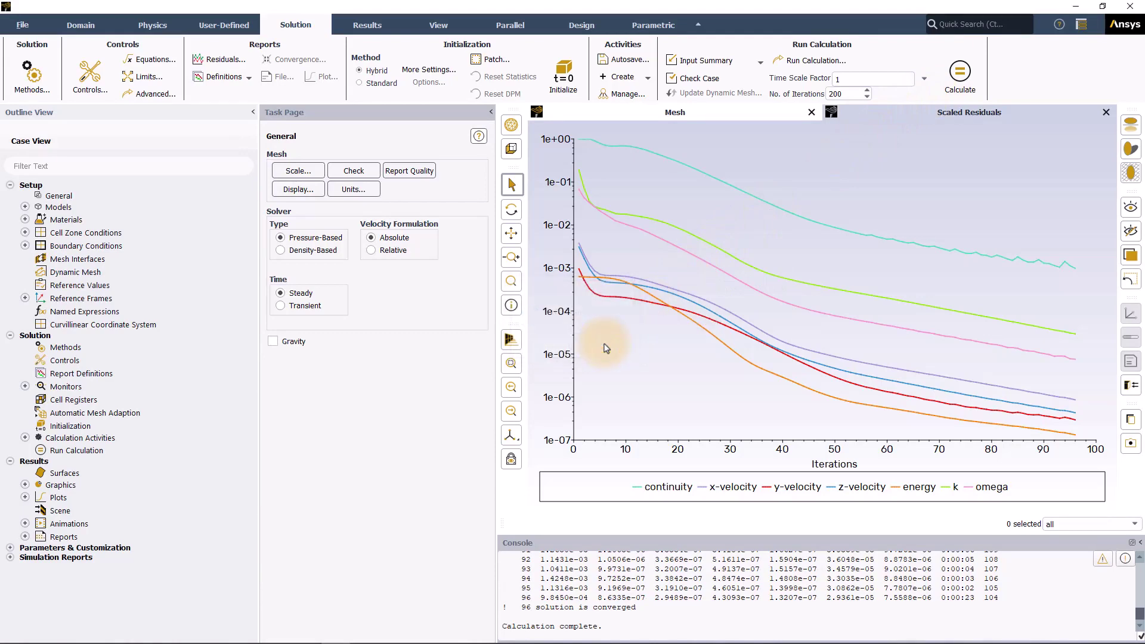